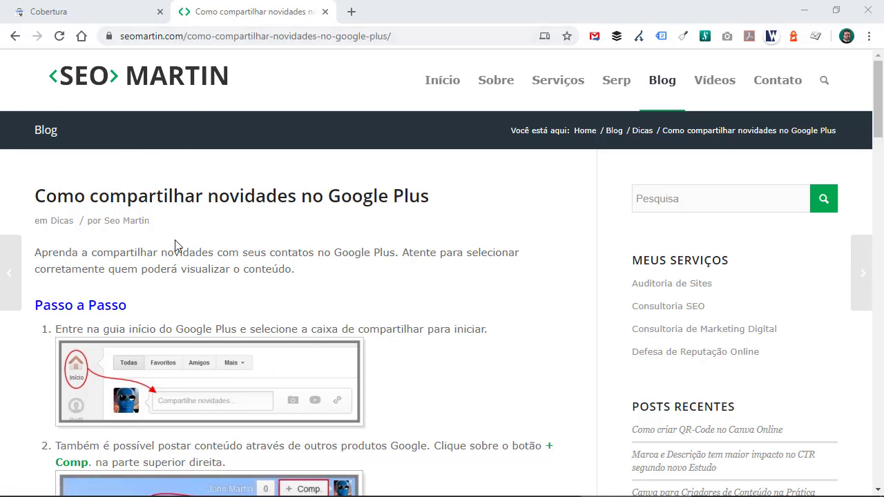
Check the article's indexing by searching Google for site:seomartin.com/como-compartilhar-novidades-no-google-plus/.
left_click(153, 36)
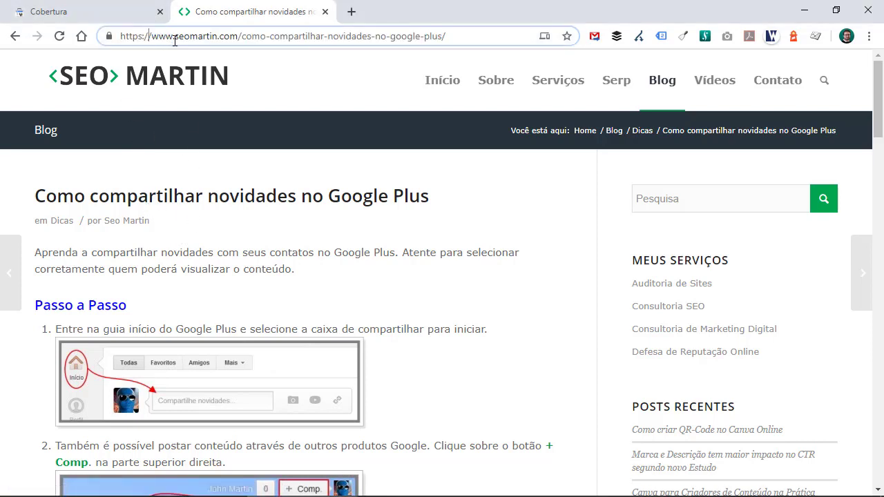
left_click_drag(175, 38, 64, 40)
key("BackSpace")
type("site")
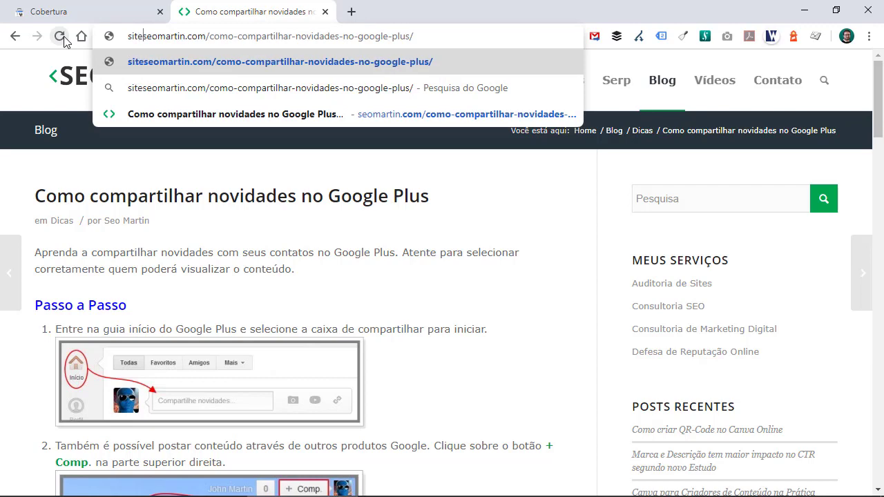
type(":")
key("Return")
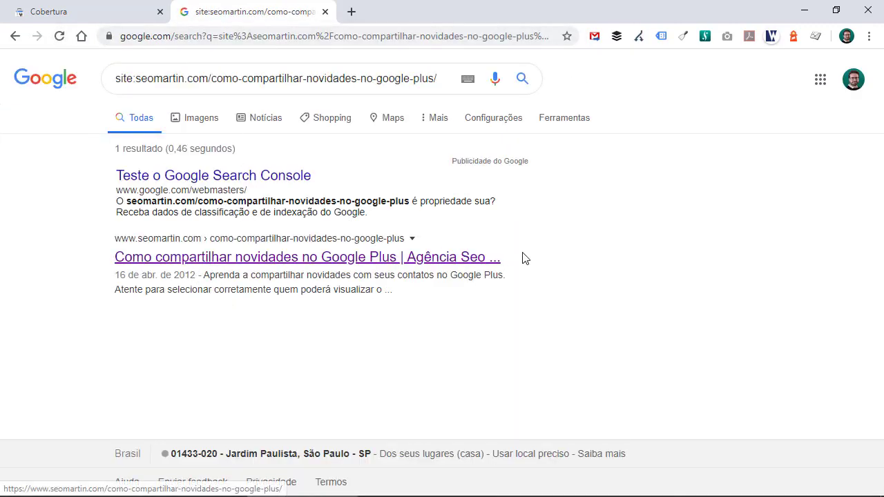
Return to the Google Plus article and review its step-by-step instructions from beginning to end.
left_click(15, 36)
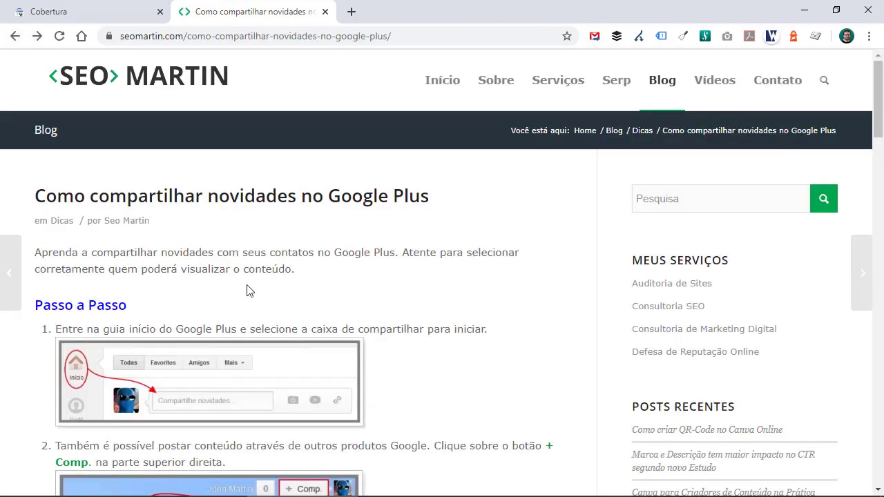
scroll(449, 233, "down", 3)
scroll(449, 233, "down", 13)
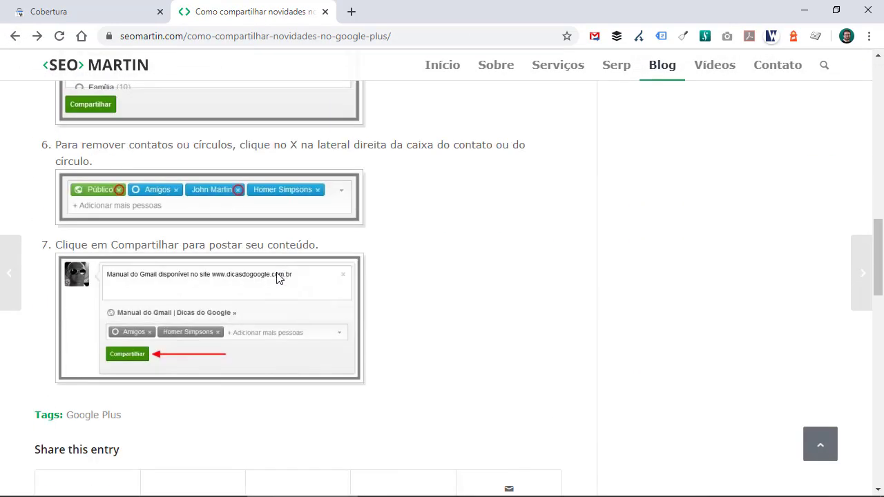
scroll(282, 277, "up", 3)
scroll(272, 246, "up", 7)
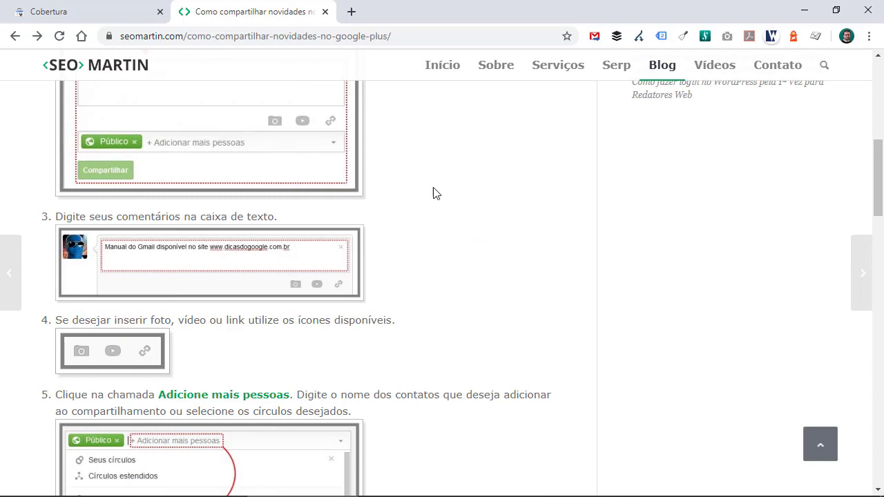
scroll(440, 176, "up", 3)
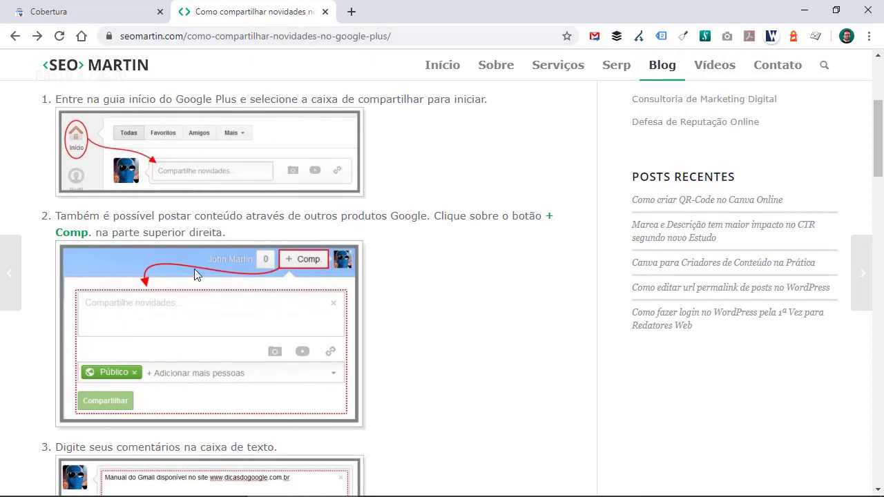
scroll(406, 282, "down", 3)
scroll(373, 300, "down", 3)
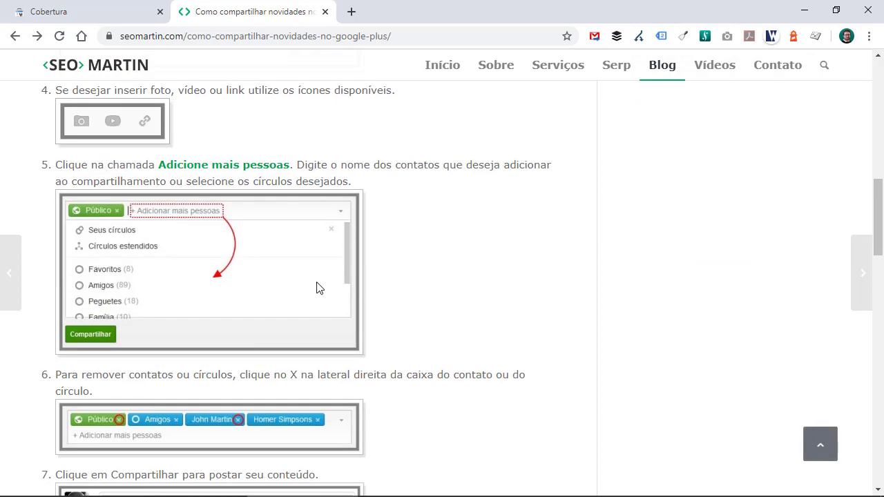
scroll(406, 280, "down", 3)
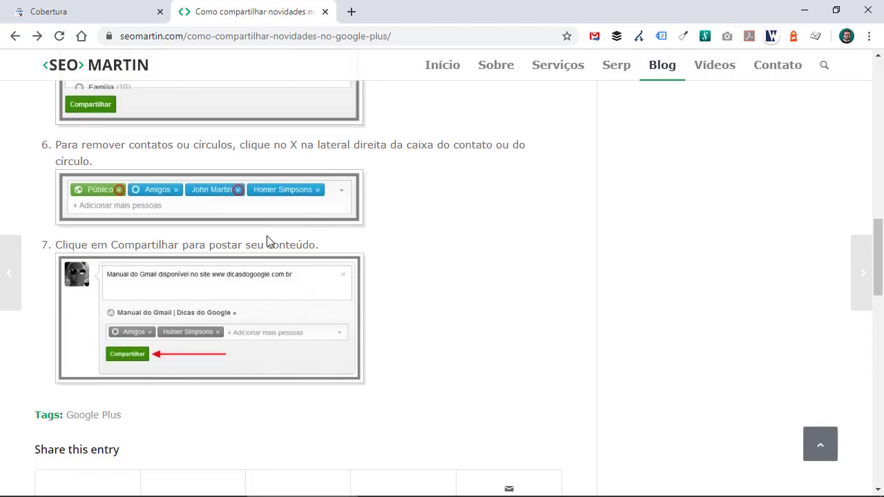
scroll(333, 194, "up", 15)
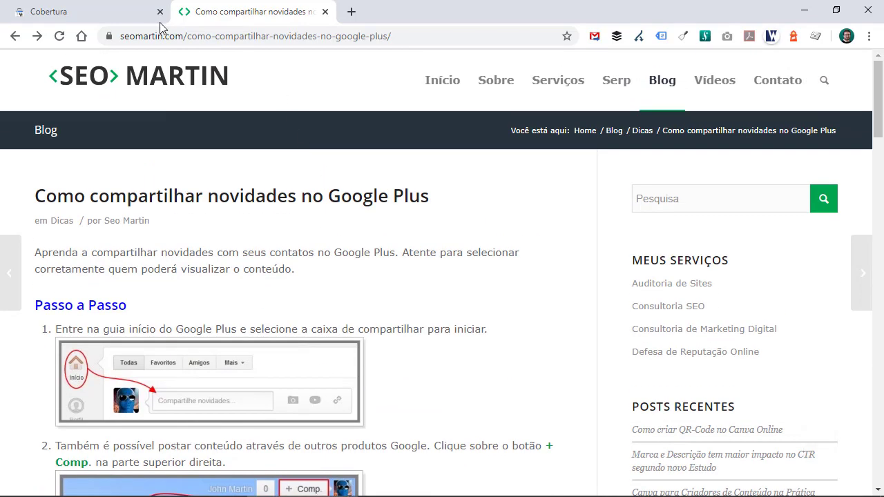
Switch to Google Search Console and open the Removals report, viewing the SafeSearch filtering requests before returning to temporary removals.
left_click(79, 10)
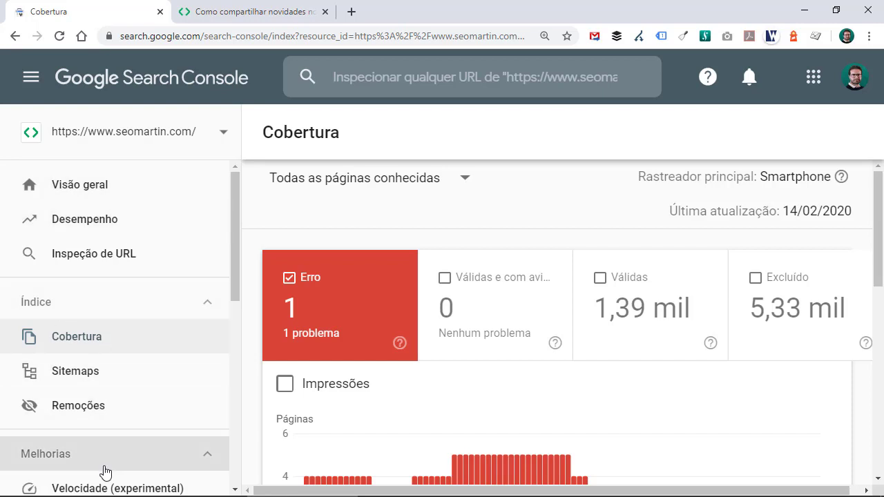
left_click(90, 420)
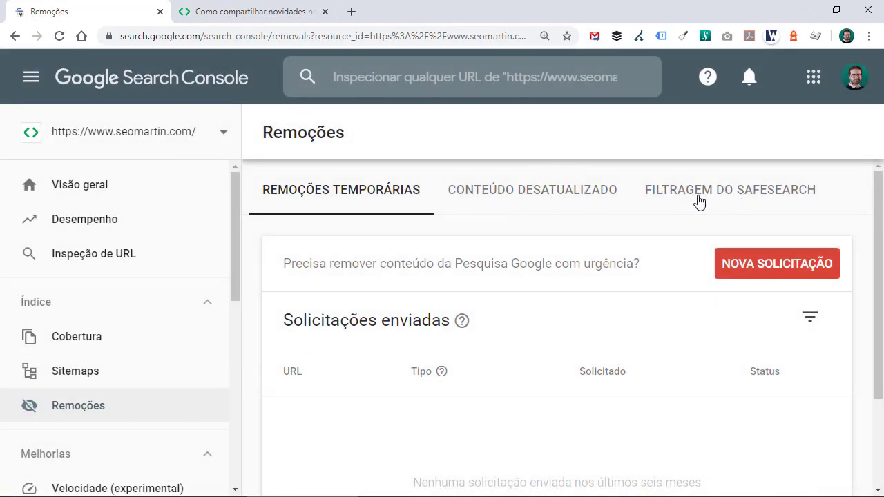
left_click(770, 197)
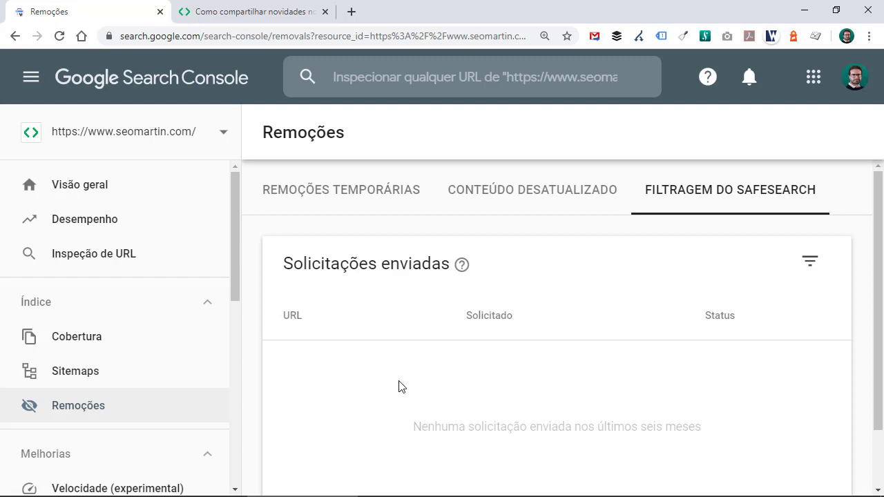
left_click(339, 199)
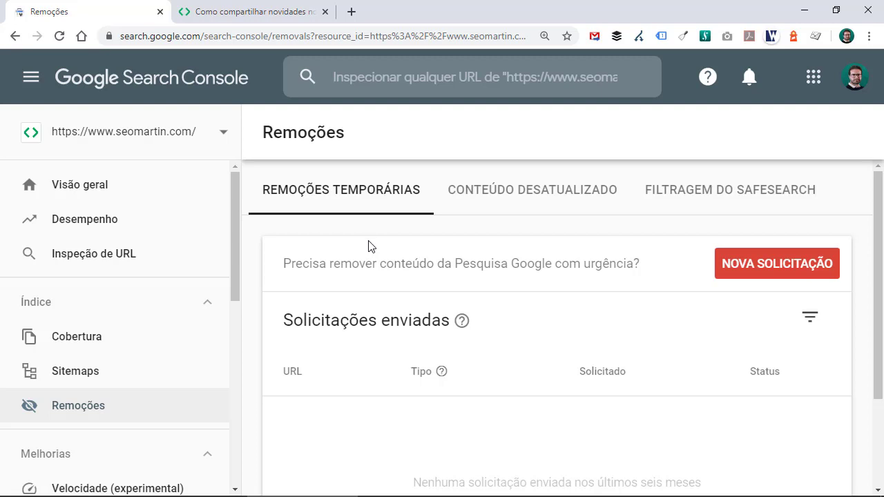
Start a new removal request, checking the option to clear a cached URL before choosing temporary URL removal.
left_click(785, 268)
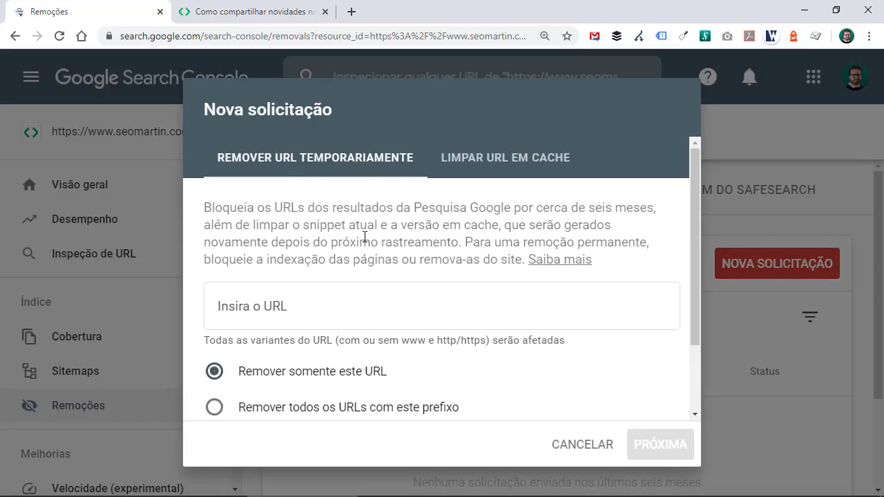
left_click(528, 172)
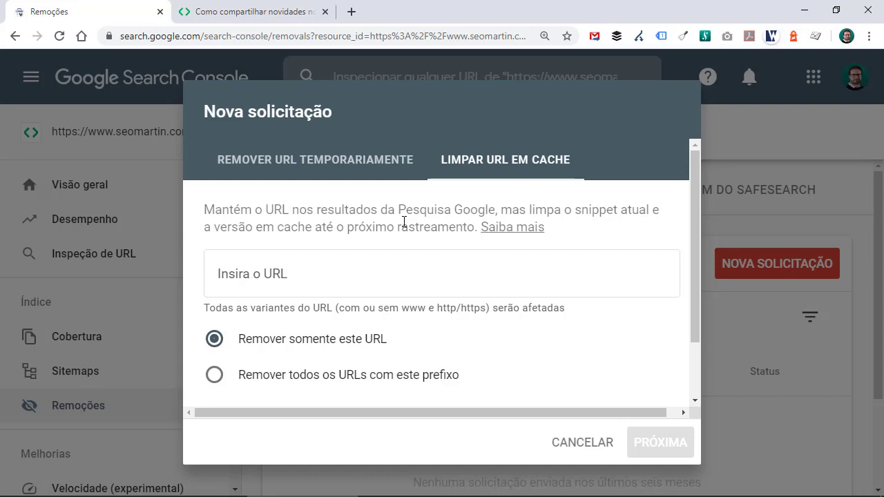
left_click(288, 168)
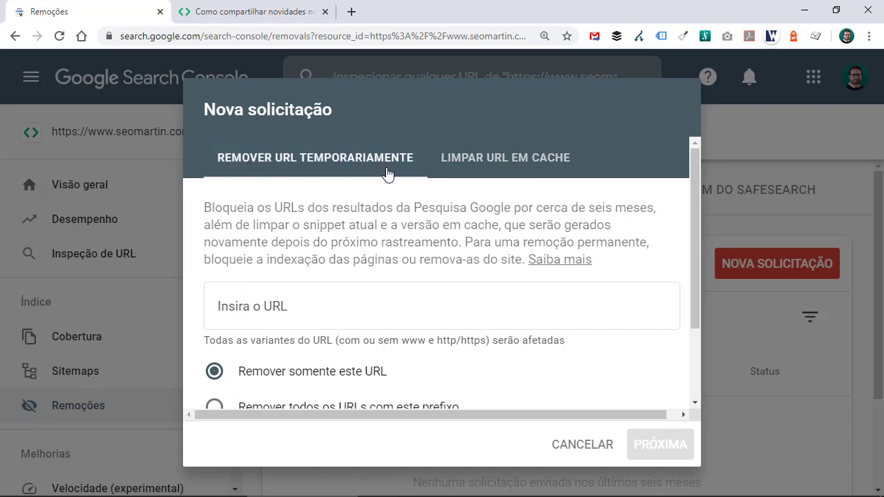
left_click_drag(696, 227, 692, 249)
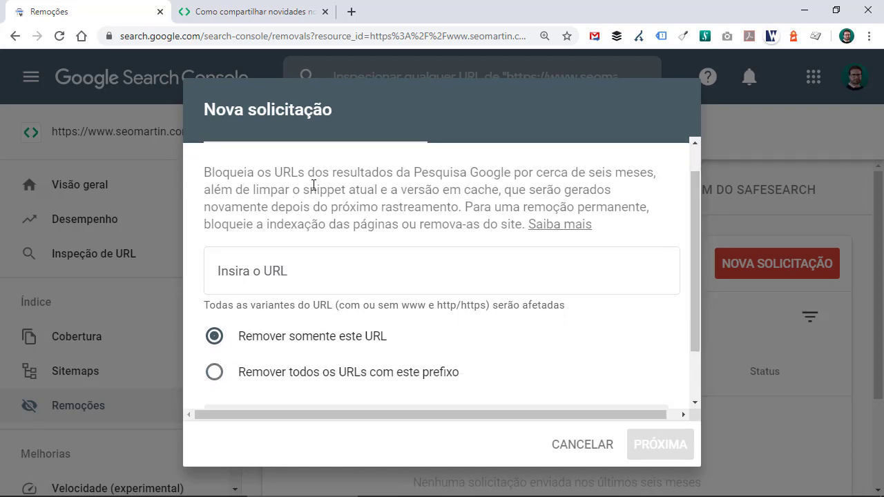
Copy the Google Plus article's full URL from its page and paste it into the temporary removal request.
left_click(257, 15)
left_click(225, 35)
key("ctrl+c")
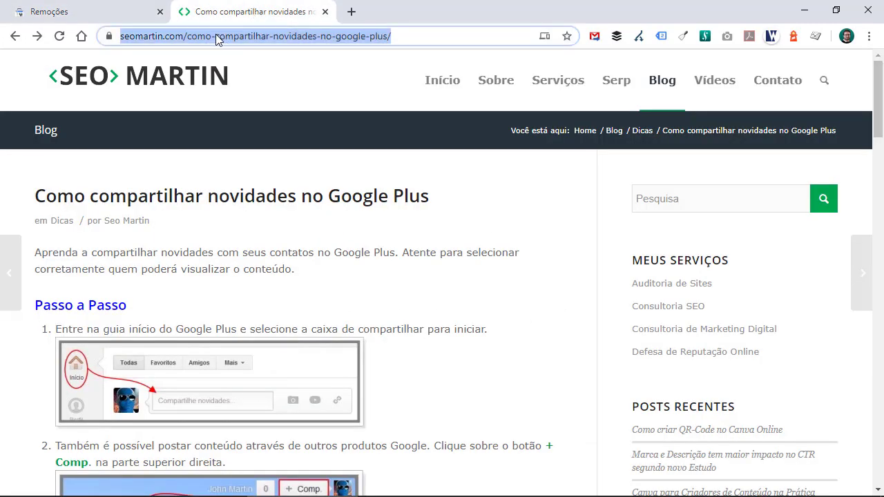
right_click(220, 38)
left_click(250, 132)
left_click(79, 14)
left_click(273, 268)
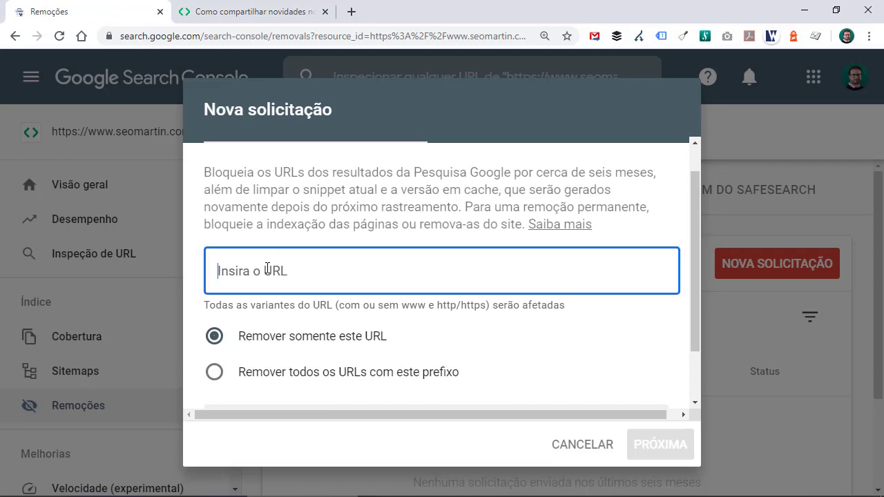
right_click(273, 269)
left_click(311, 140)
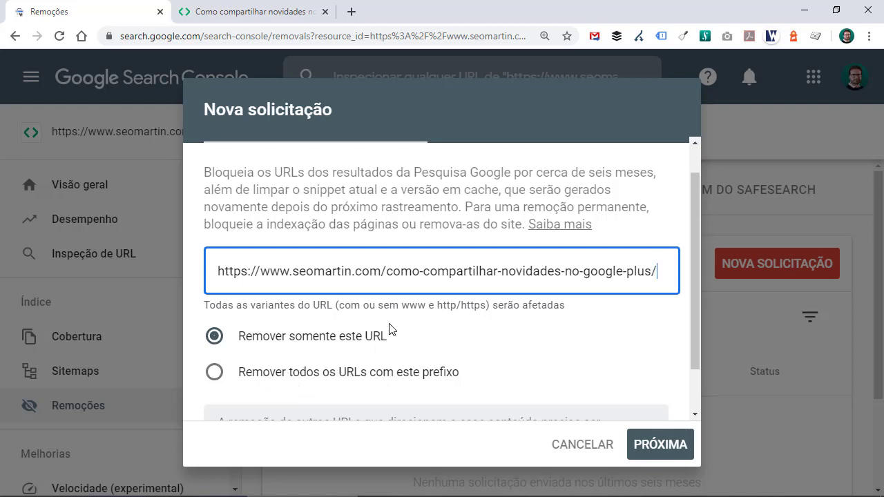
Try inserting blog/ after the domain in the request URL and highlight the address up to that folder.
left_click(387, 271)
type("blog/")
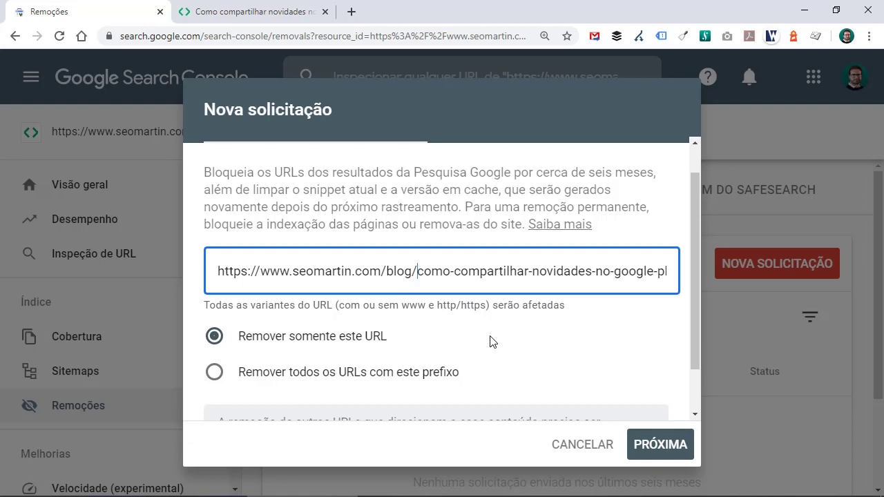
key("shift+Home")
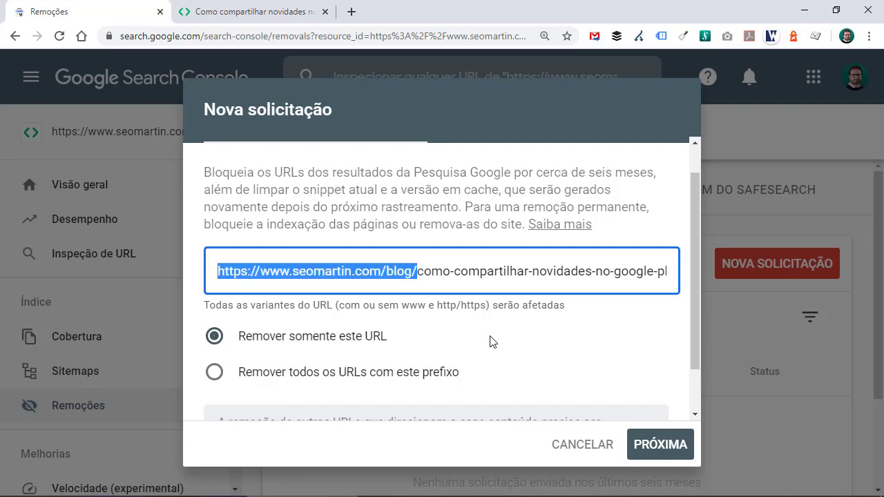
key("Left")
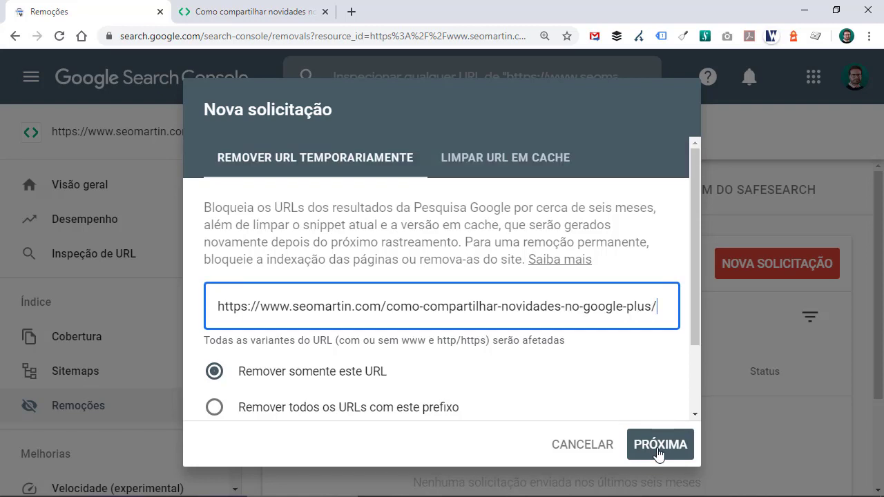
Submit the temporary removal request for only the Google Plus article's URL.
left_click(658, 448)
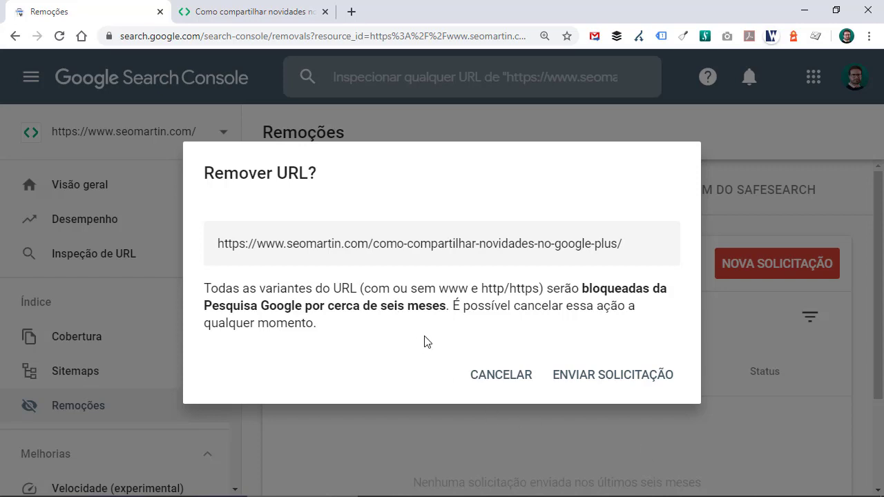
left_click(598, 382)
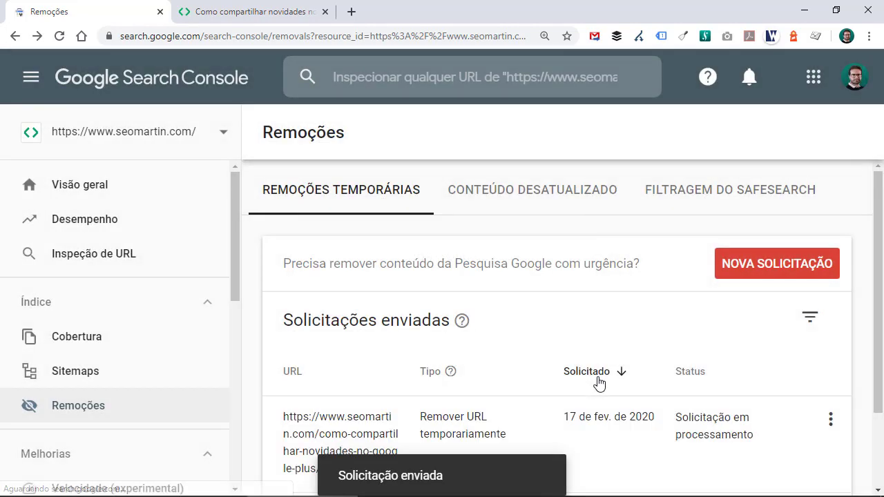
View the actions available for the submitted removal request, and reload the Removals report to check its status.
scroll(483, 331, "down", 2)
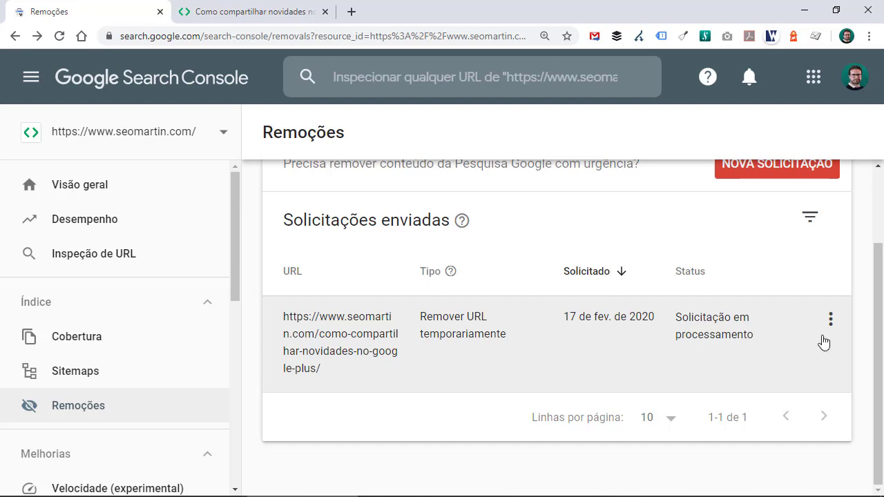
left_click(832, 321)
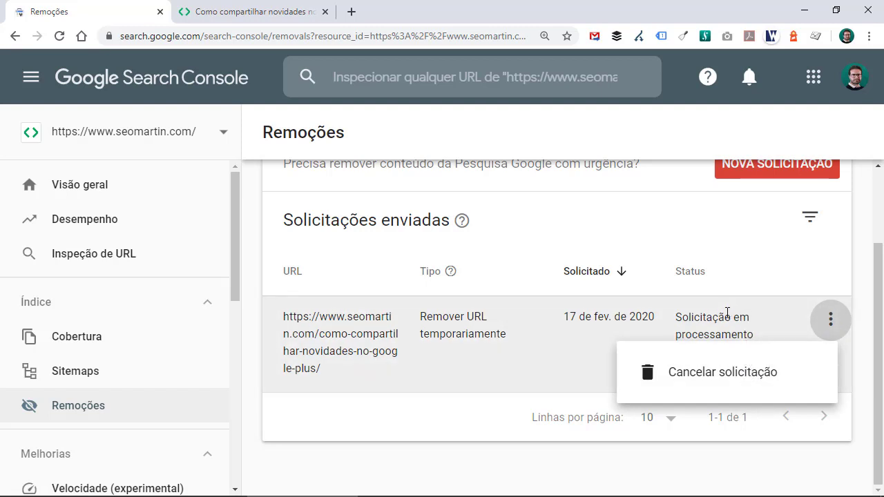
left_click(677, 318)
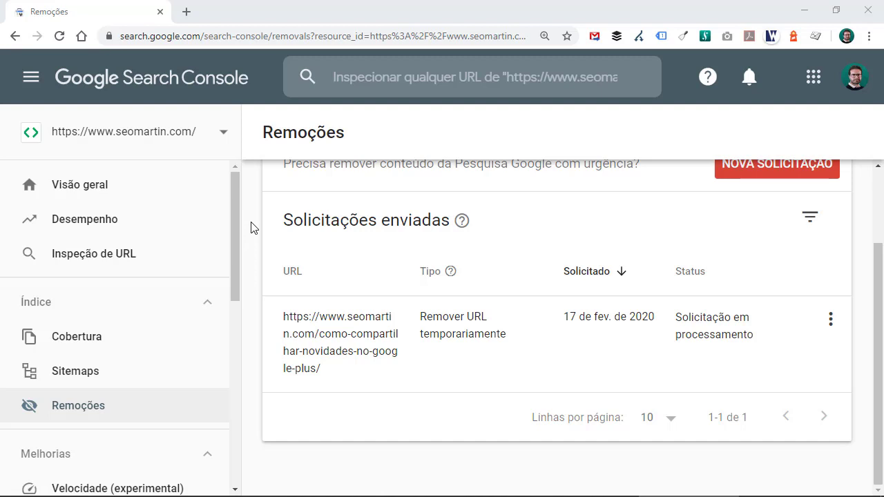
right_click(252, 228)
left_click(297, 264)
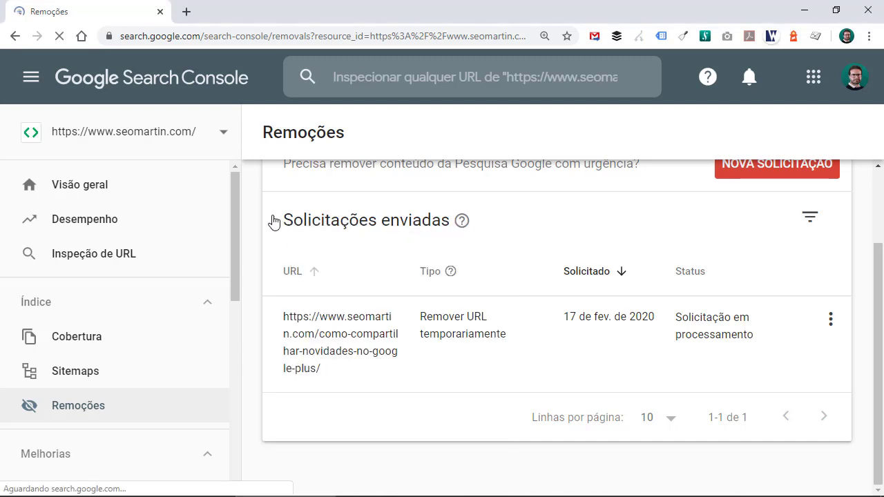